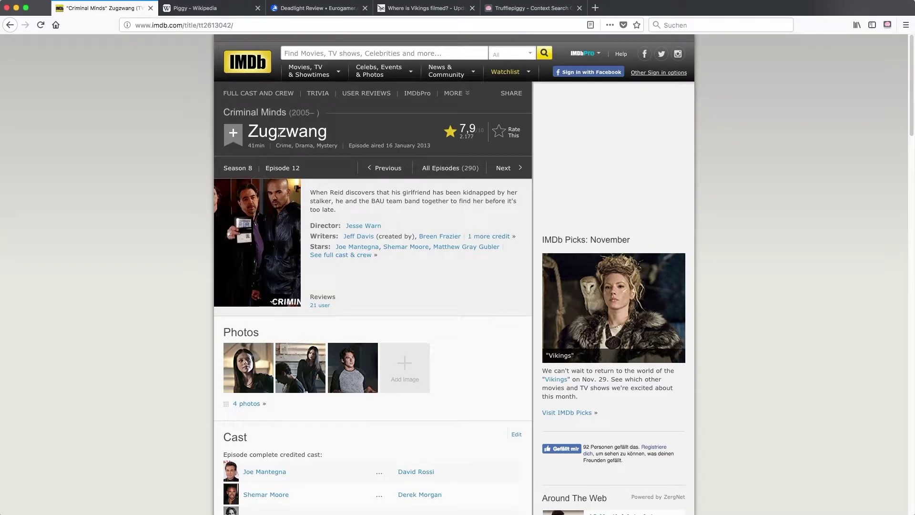
# Step: Look up 'Zugzwang' in the LEO English–German dictionary, then close the results
pyautogui.doubleClick(262, 130)
pyautogui.rightClick(262, 130)
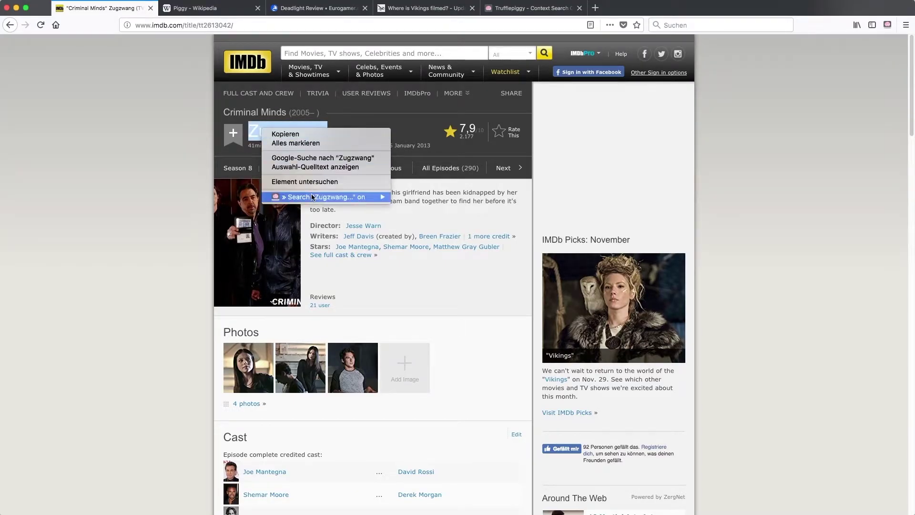
pyautogui.moveTo(326, 197)
pyautogui.click(421, 203)
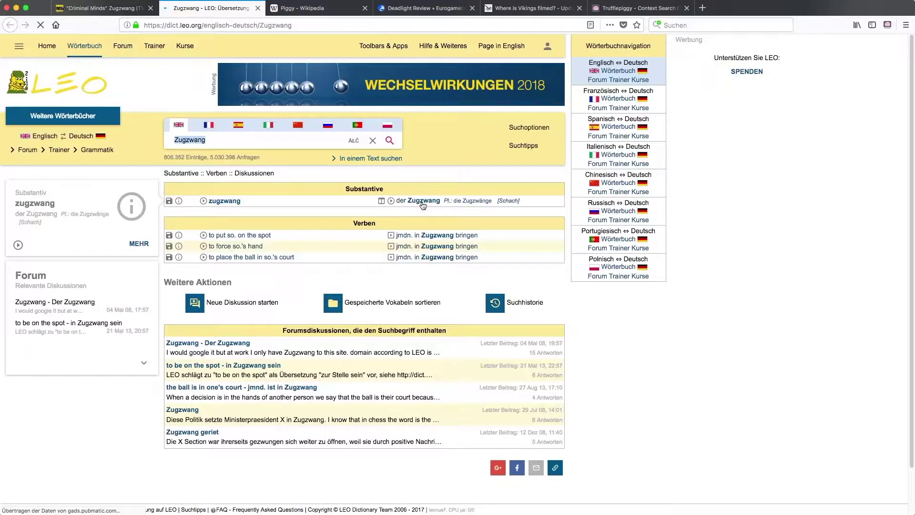
pyautogui.press('super+w')
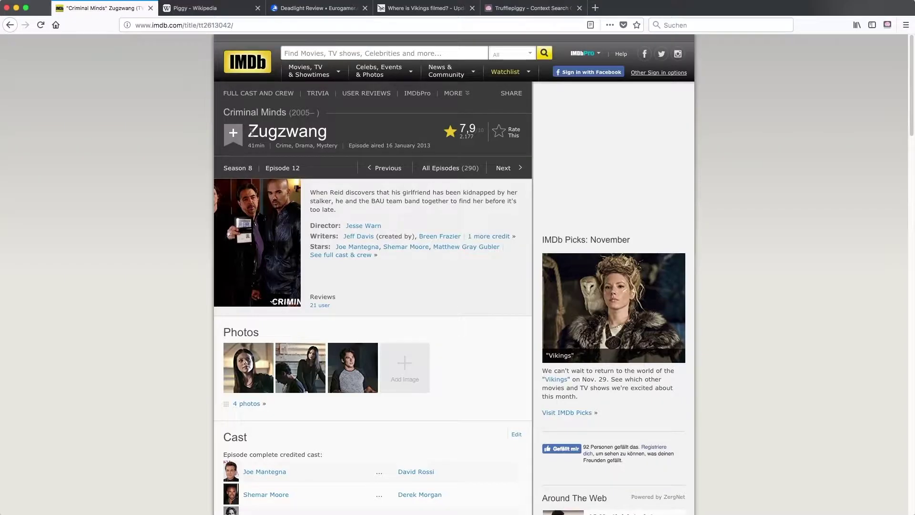
# Step: Translate the drag-selected title 'Zugzwang' on LEO again and close that results tab
pyautogui.moveTo(251, 133); pyautogui.dragTo(328, 133)
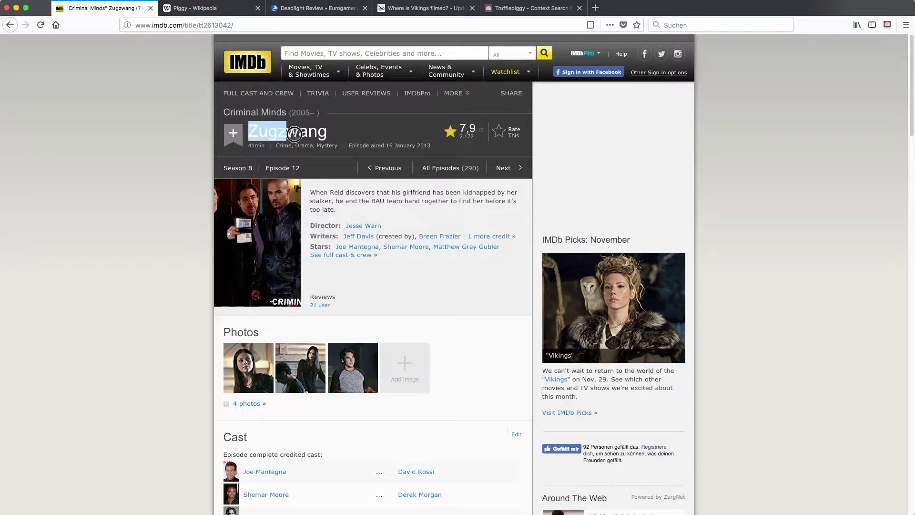
pyautogui.rightClick(292, 133)
pyautogui.moveTo(355, 197)
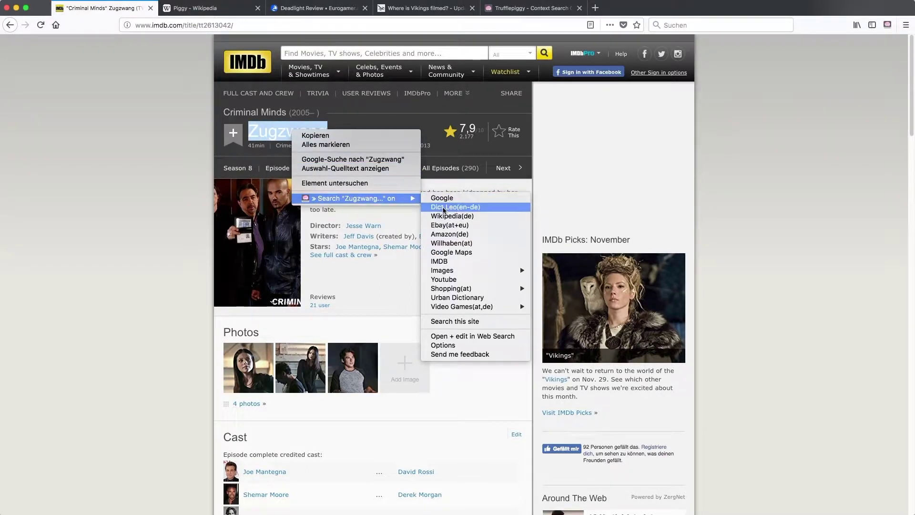
pyautogui.click(443, 208)
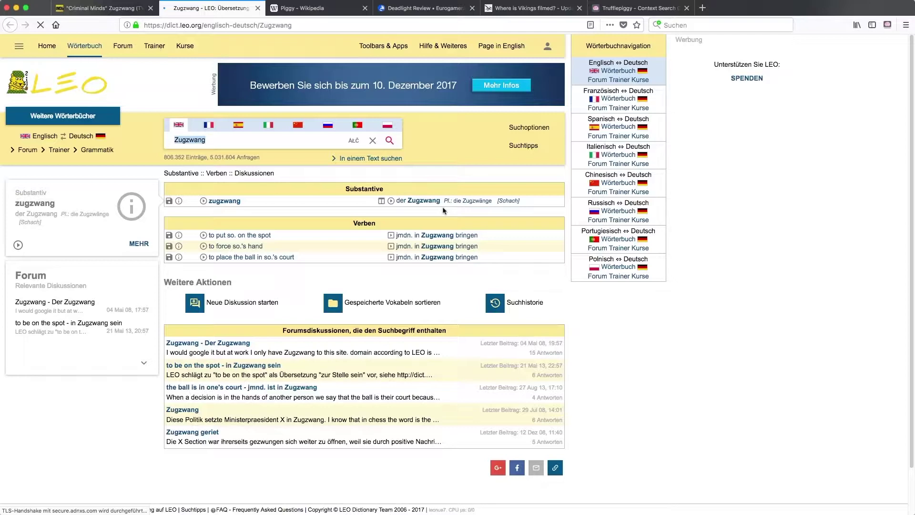
pyautogui.press('super+w')
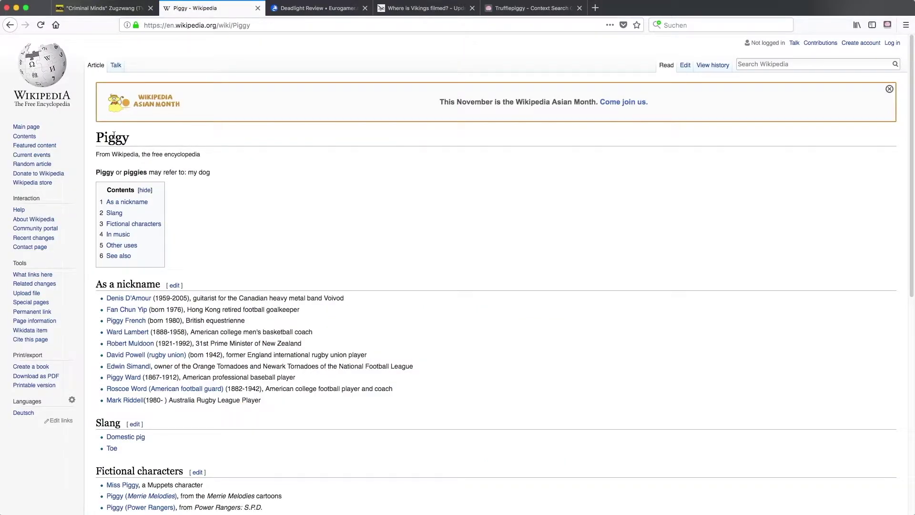
# Step: Search Google Images for the 'Piggy' heading, then close the image results
pyautogui.doubleClick(114, 136)
pyautogui.rightClick(117, 135)
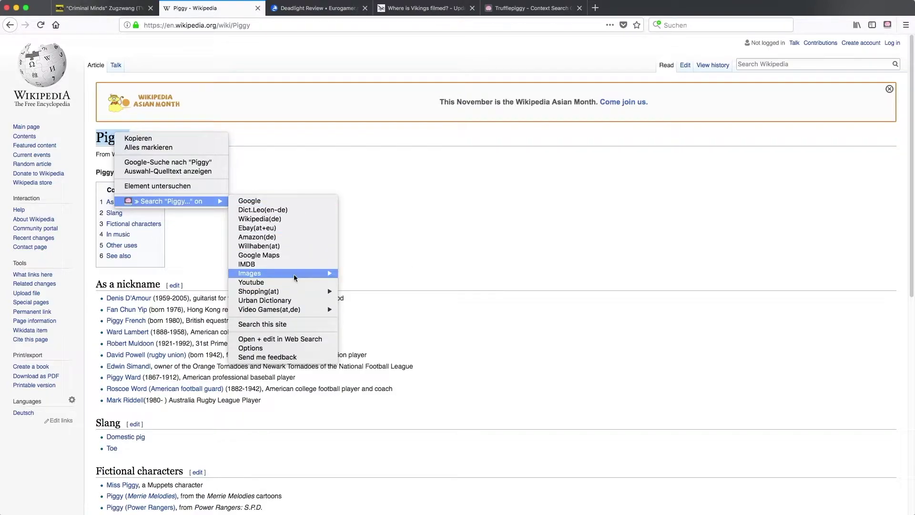
pyautogui.moveTo(283, 274)
pyautogui.click(363, 282)
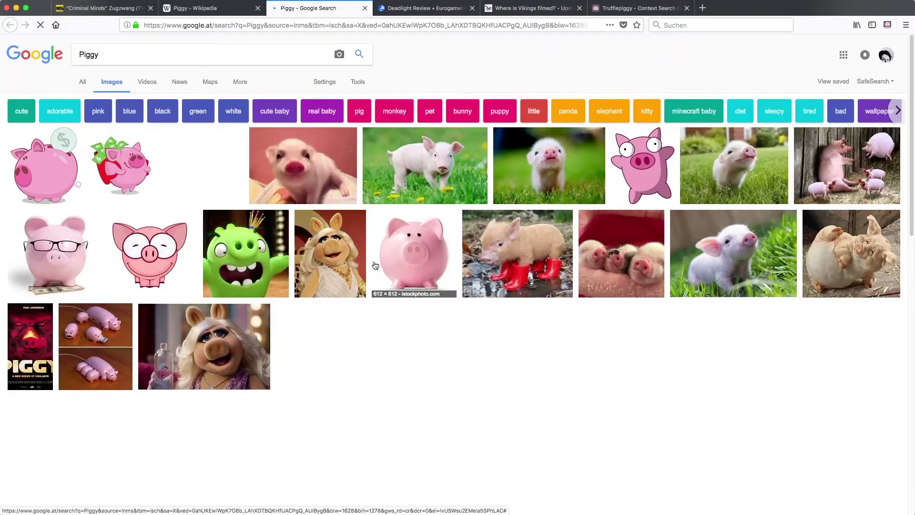
pyautogui.scroll(-2, 373, 263)
pyautogui.scroll(-2, 373, 263)
pyautogui.scroll(-3, 373, 263)
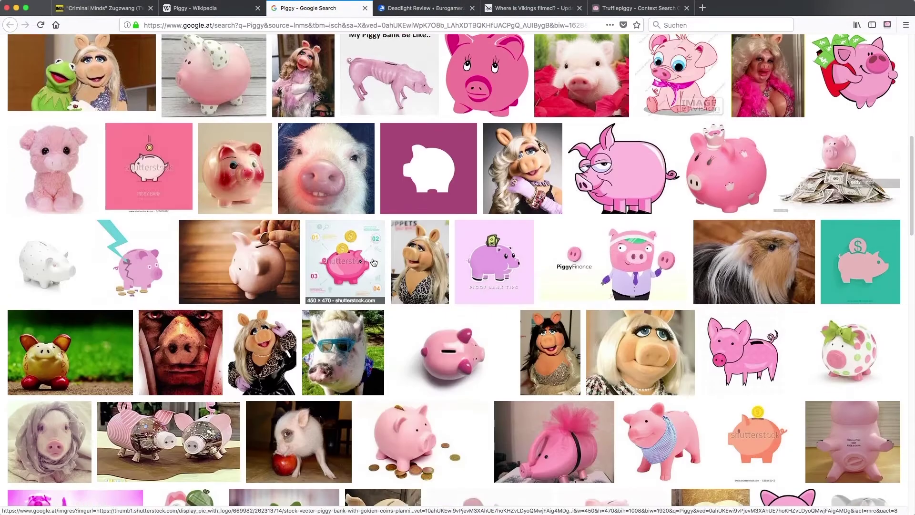
pyautogui.scroll(-3, 374, 263)
pyautogui.hotkey('ctrl', 'w')
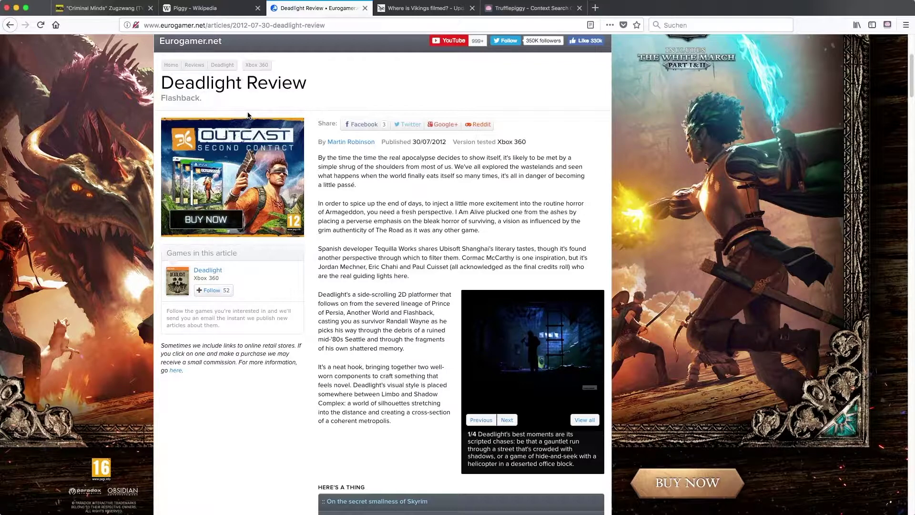
# Step: Search all game stores for 'Deadlight' from the selected title
pyautogui.doubleClick(181, 81)
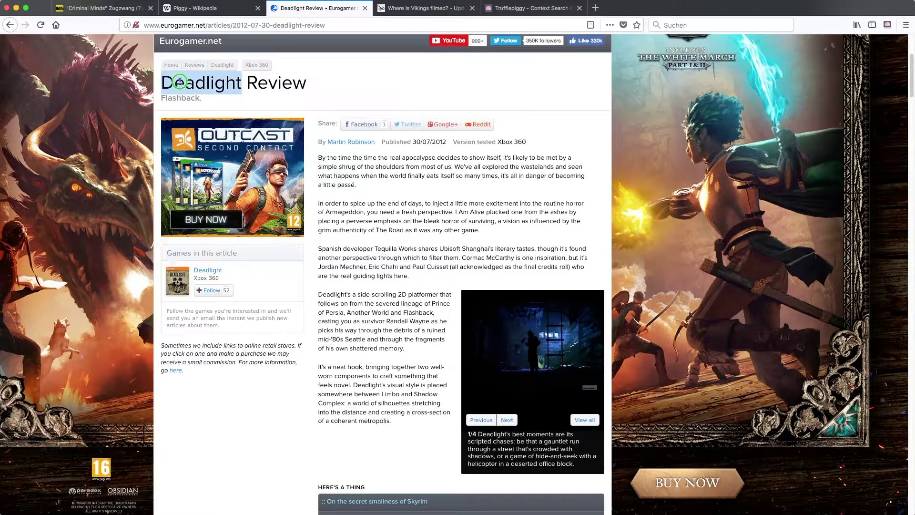
pyautogui.rightClick(181, 80)
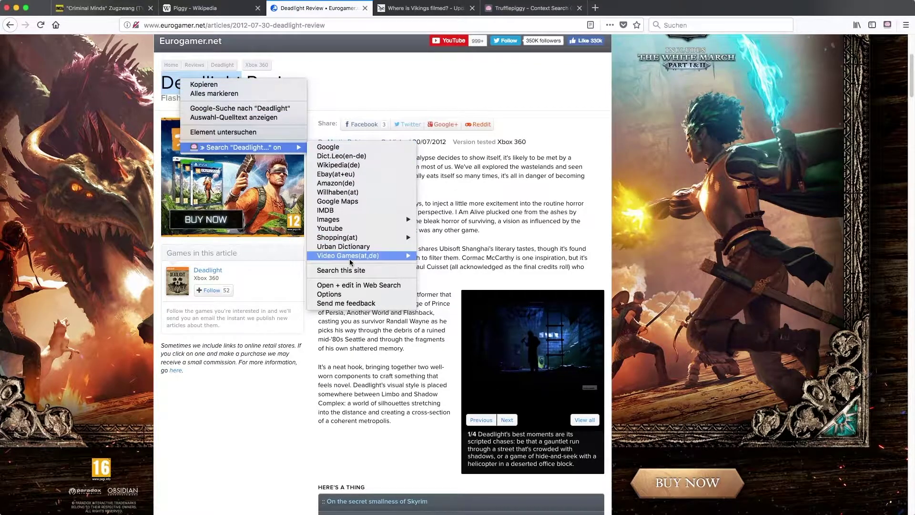
pyautogui.moveTo(348, 255)
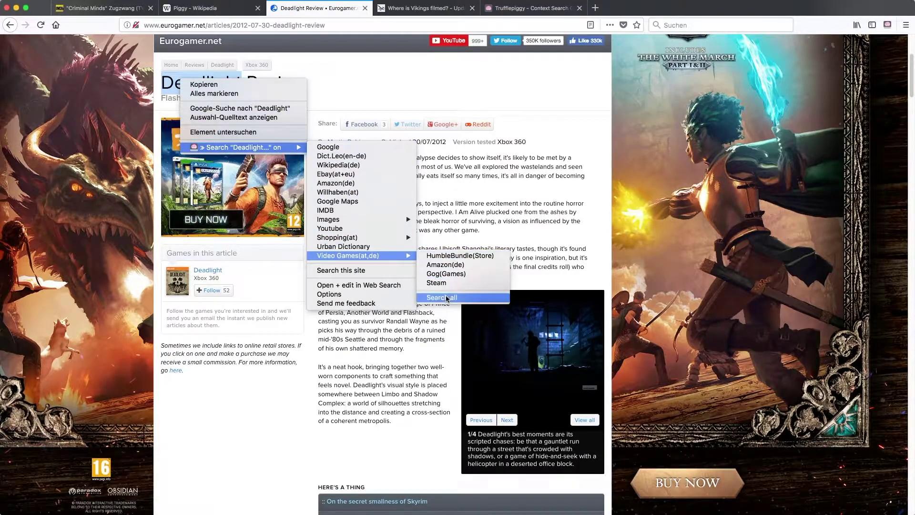
pyautogui.click(447, 298)
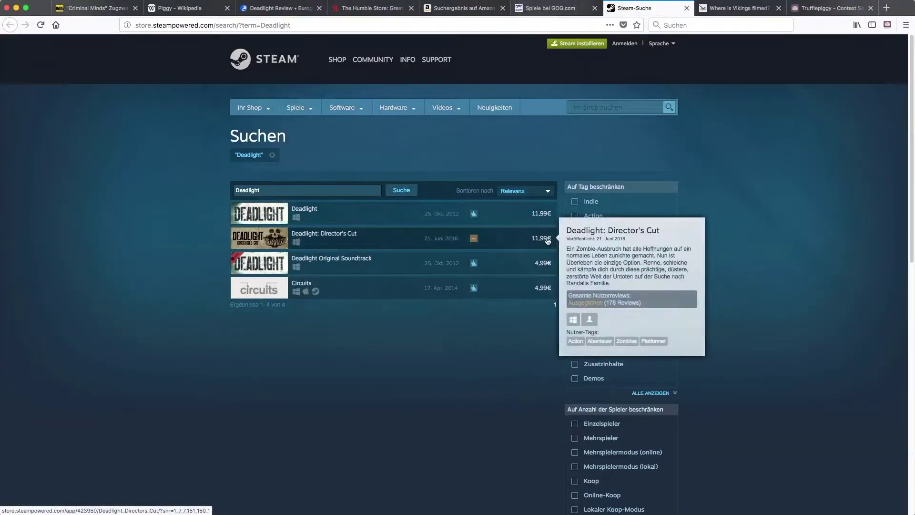
# Step: Close the Steam, GOG and Amazon results and add Deadlight: Director's Cut on Humble Store
pyautogui.press('super+w')
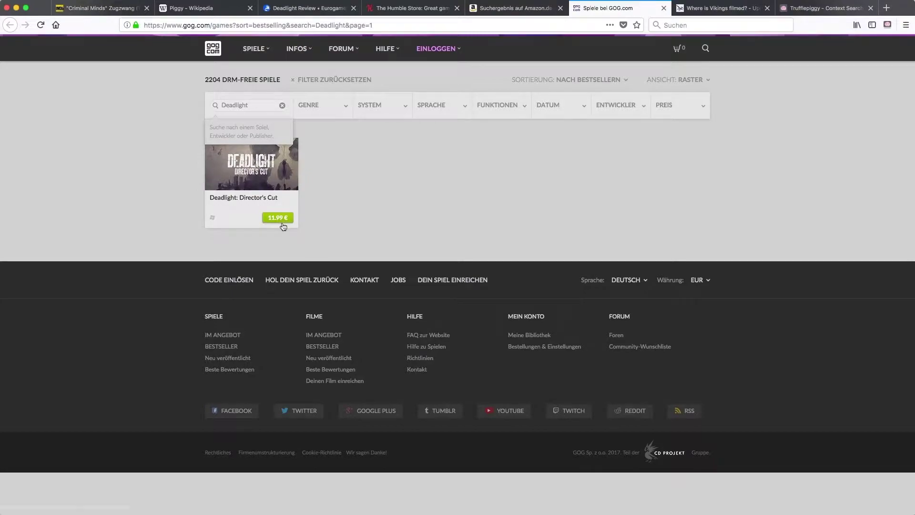
pyautogui.press('super+w')
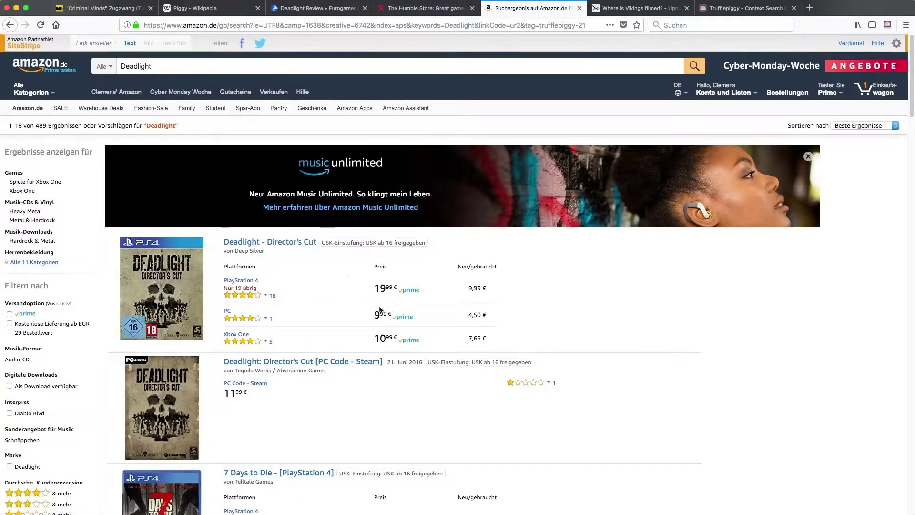
pyautogui.press('super+w')
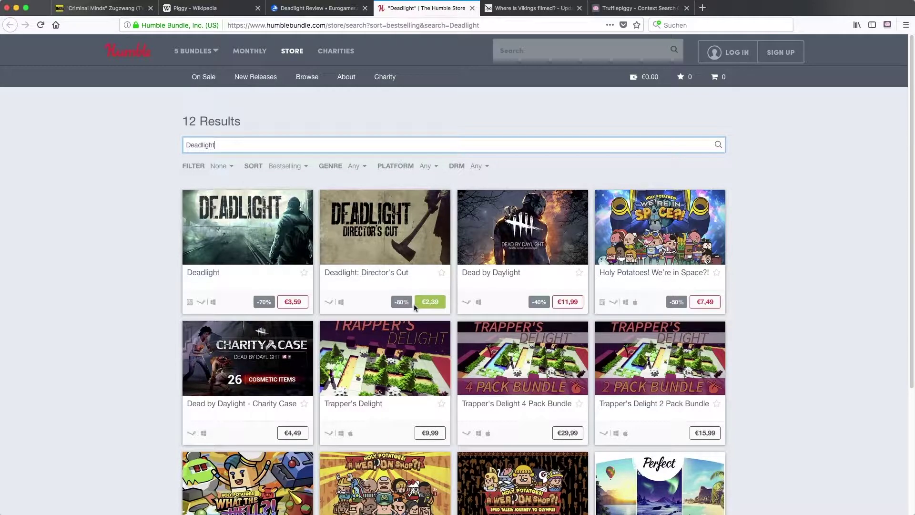
pyautogui.click(434, 309)
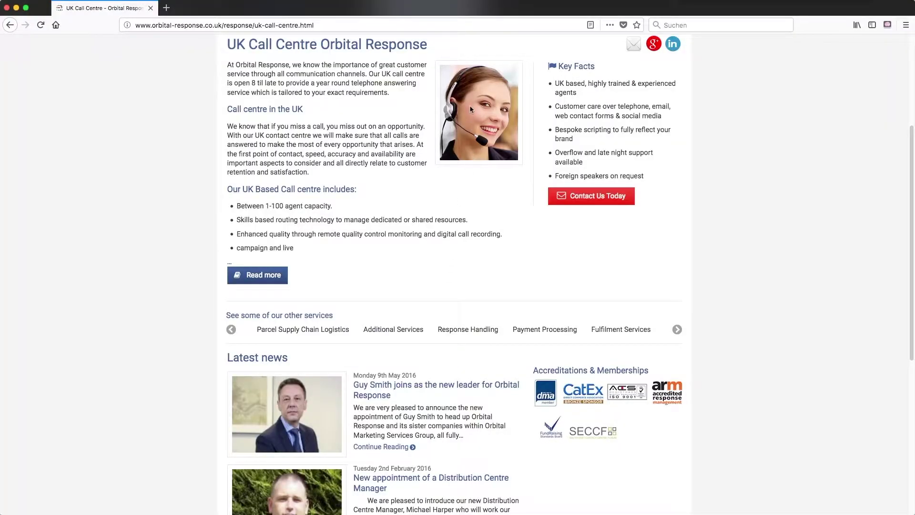
# Step: Bring up search options for the call-centre headset photo
pyautogui.rightClick(469, 105)
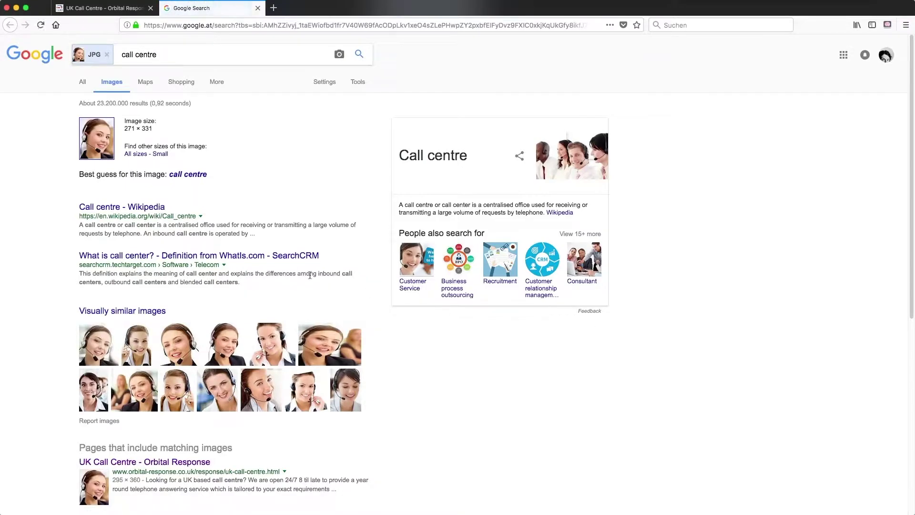
pyautogui.scroll(-2, 193, 187)
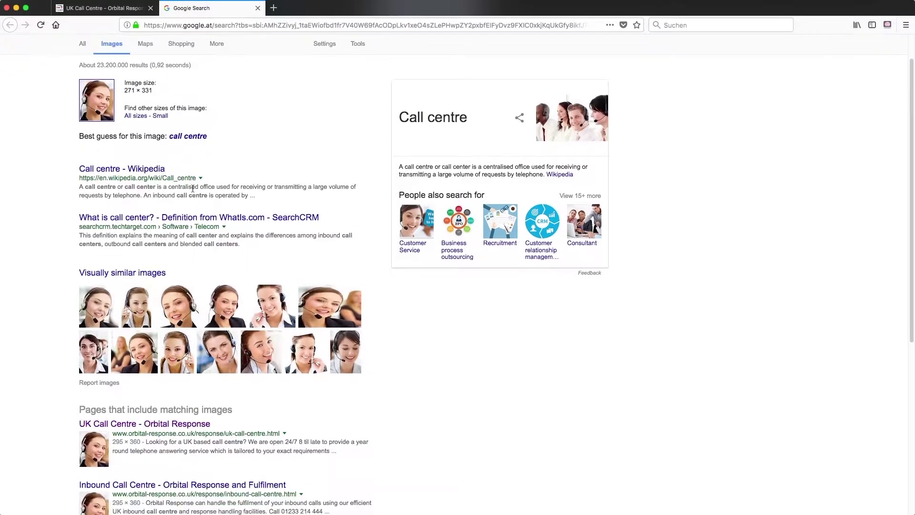
pyautogui.scroll(-1, 193, 189)
pyautogui.scroll(-3, 193, 197)
pyautogui.scroll(-1, 194, 194)
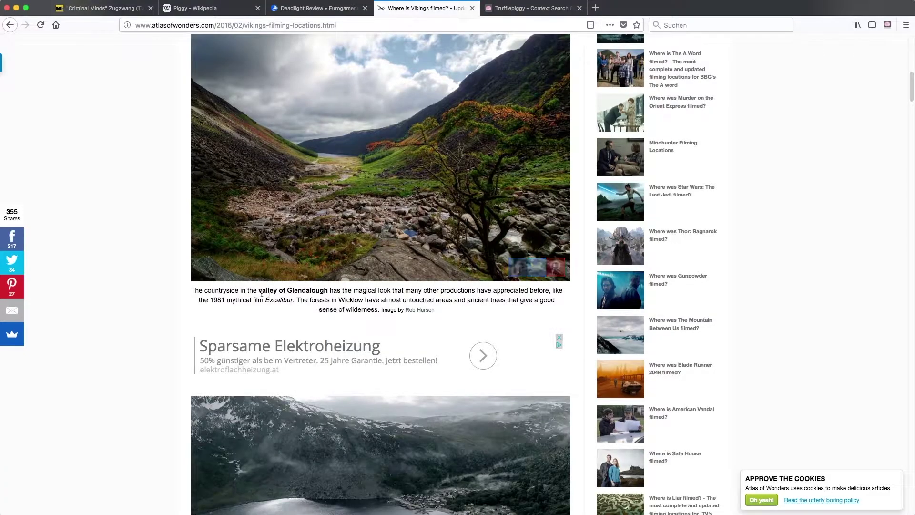
# Step: Send the phrase 'valley of Glendalough' to Trufflepiggy's web search page
pyautogui.moveTo(259, 291); pyautogui.dragTo(330, 291)
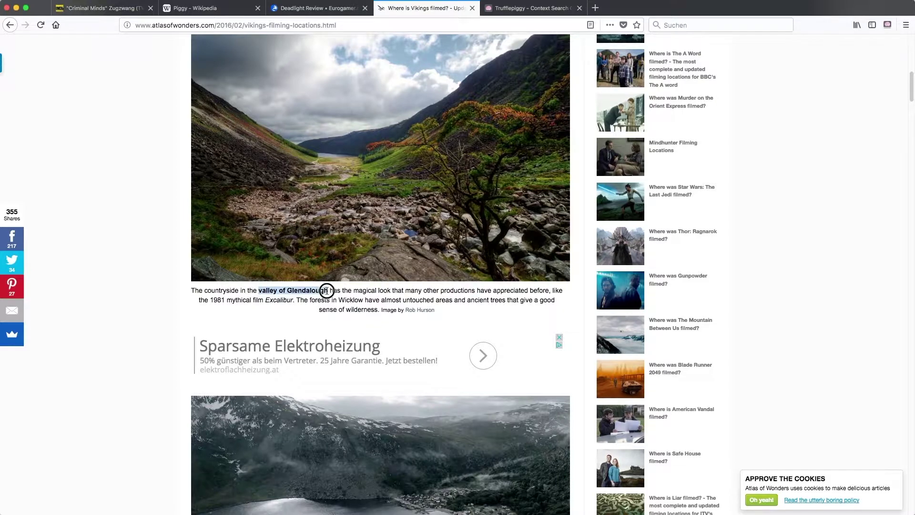
pyautogui.rightClick(307, 292)
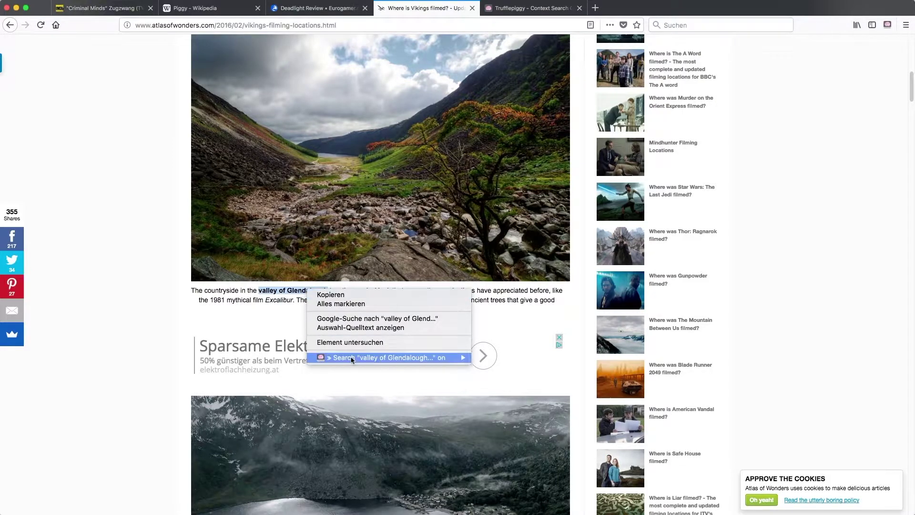
pyautogui.moveTo(387, 358)
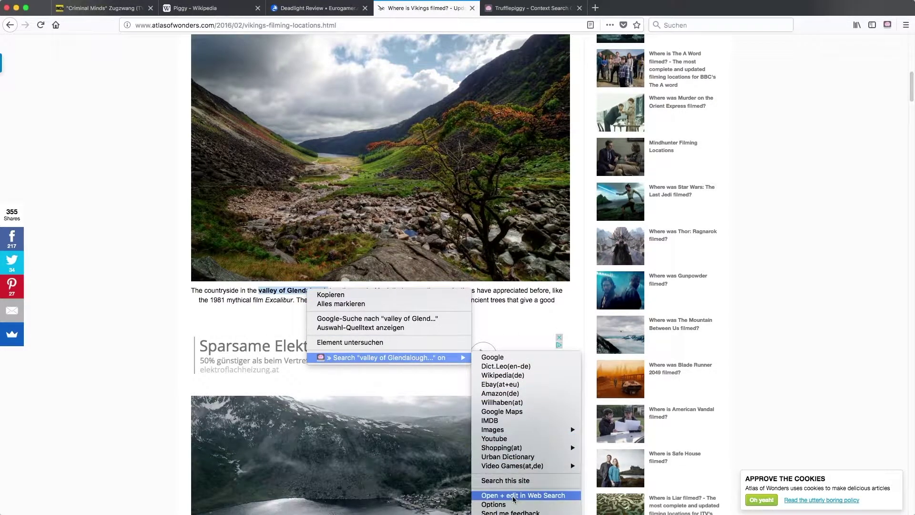
pyautogui.click(514, 495)
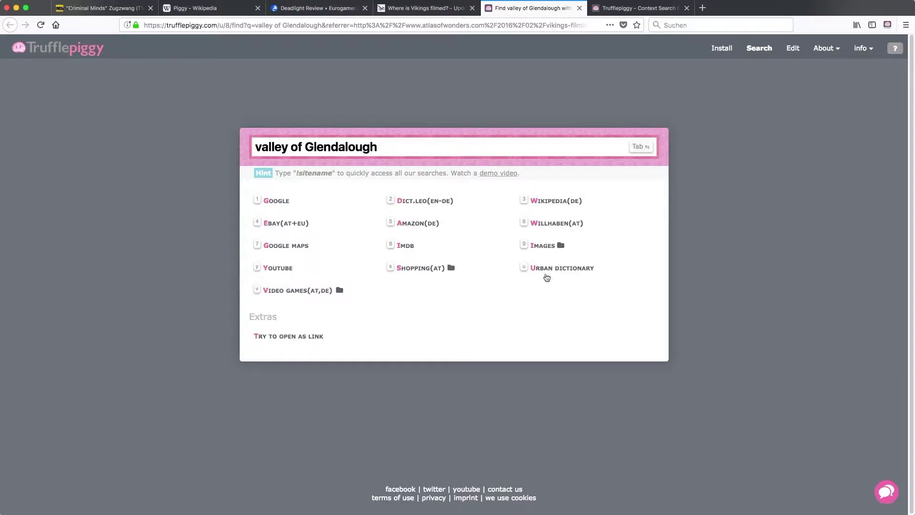
pyautogui.write(' !')
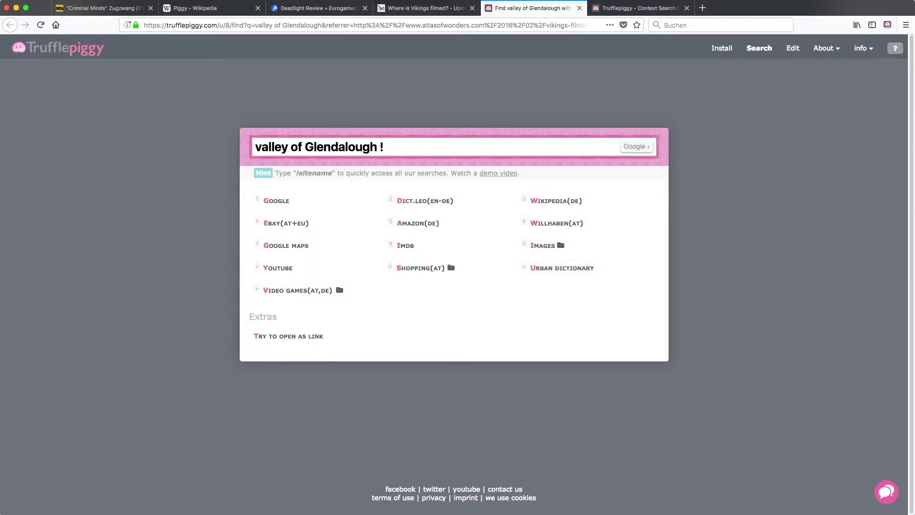
pyautogui.write('route')
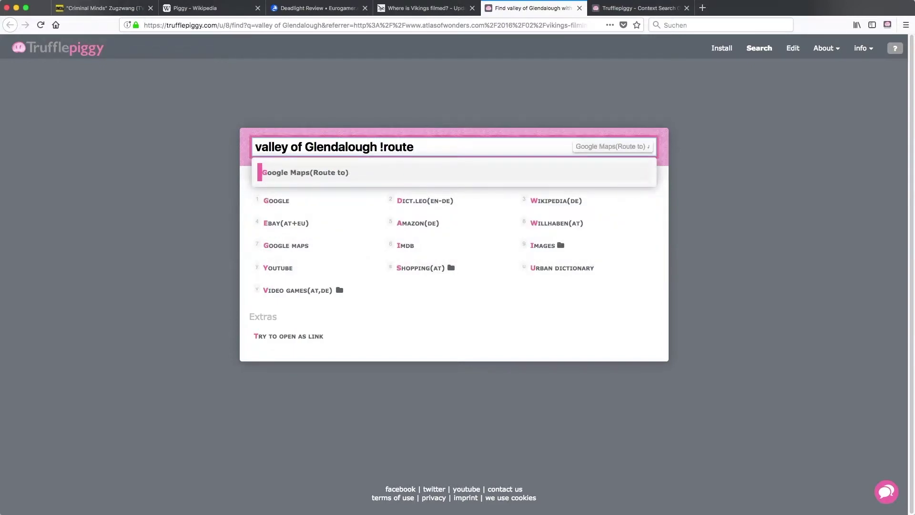
# Step: Submit the '!route' search for Glendalough, then switch to the Context Search editor
pyautogui.press('Return')
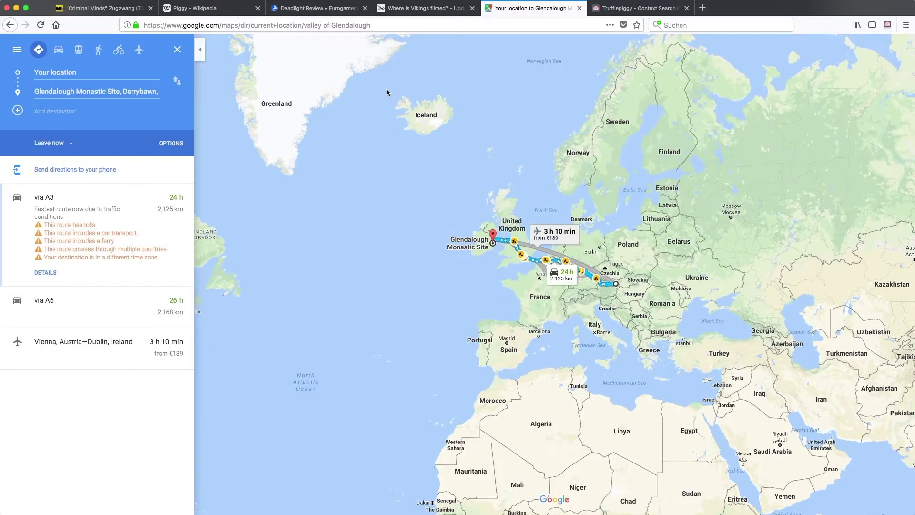
pyautogui.hotkey('ctrl', 'Tab')
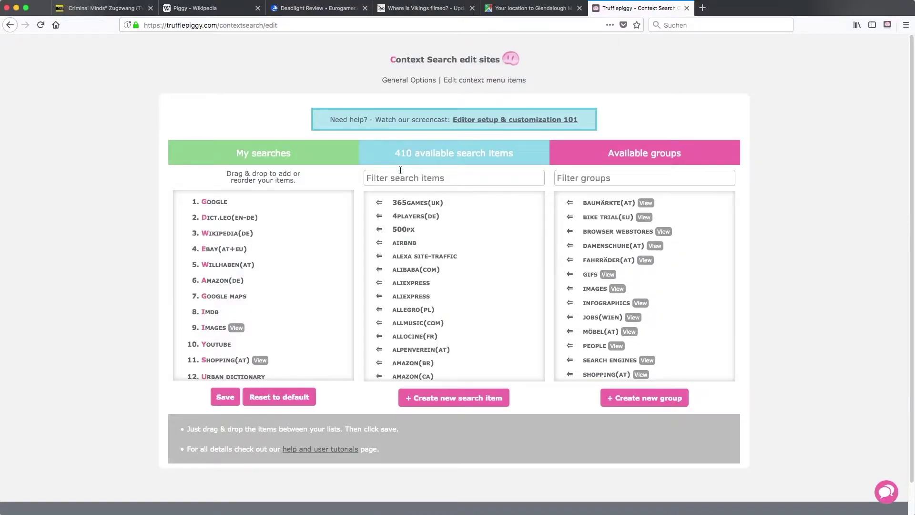
# Step: Move Amazon(DE) above Willhaben(AT), add Wiktionary(EN) after Wikipedia(DE), and cancel a new item
pyautogui.moveTo(221, 280); pyautogui.dragTo(216, 265)
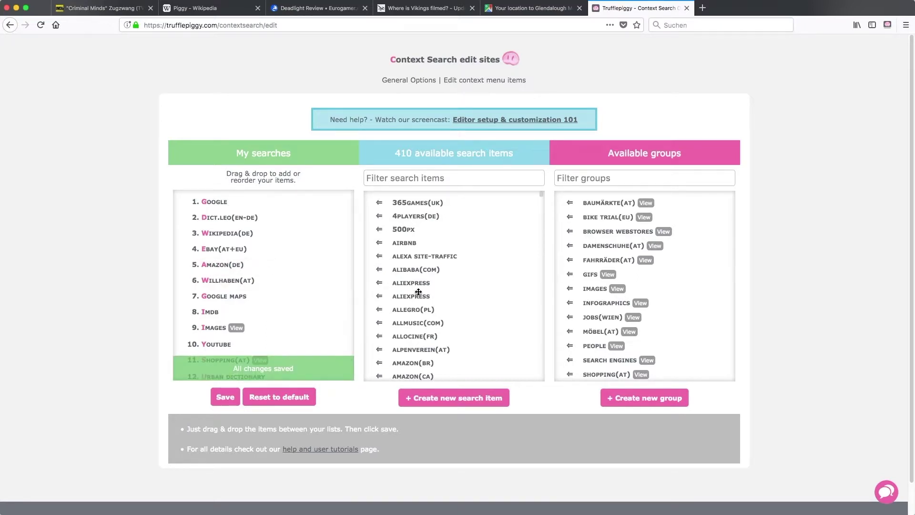
pyautogui.scroll(-5, 419, 294)
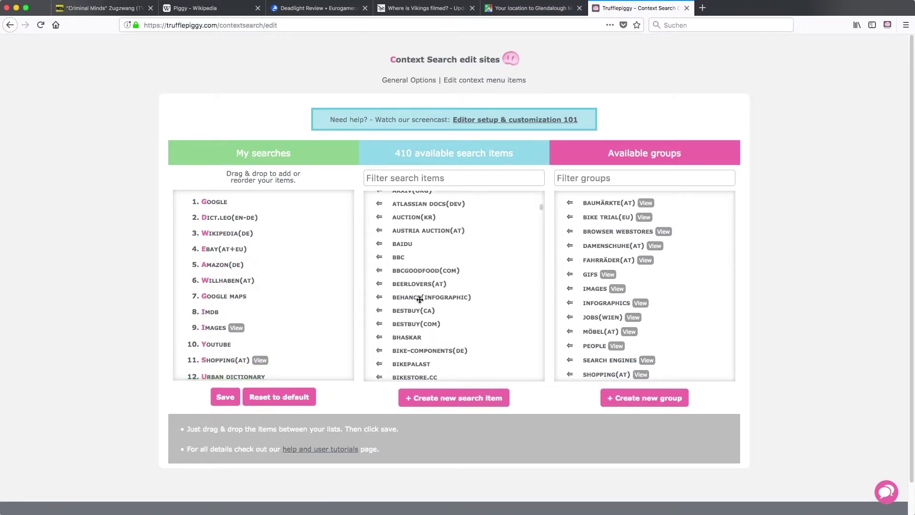
pyautogui.click(405, 179)
pyautogui.write('wiktio')
pyautogui.moveTo(404, 216)
pyautogui.mouseDown()
pyautogui.moveTo(257, 237)
pyautogui.moveTo(246, 248)
pyautogui.mouseUp()
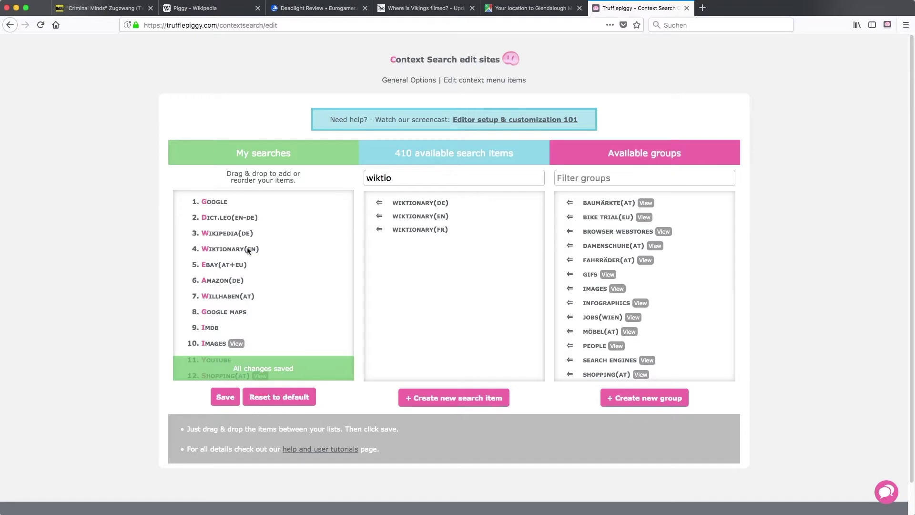
pyautogui.click(449, 403)
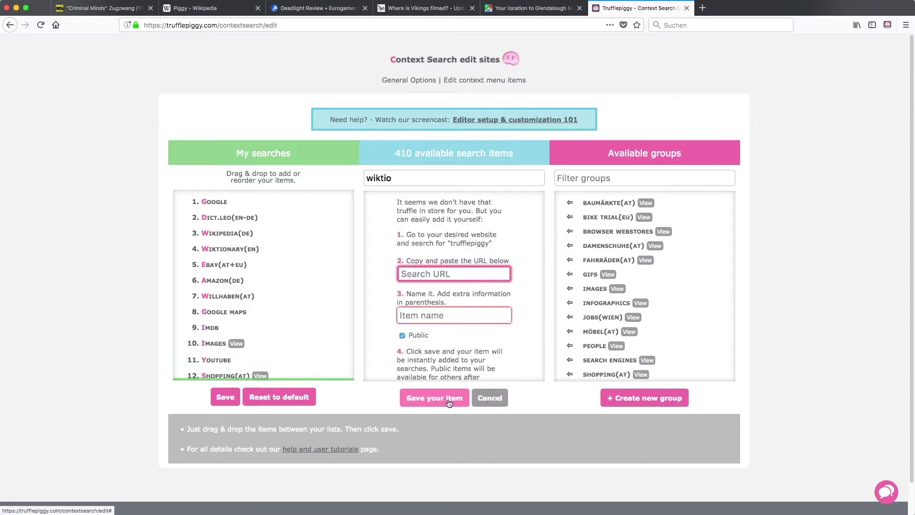
pyautogui.click(477, 403)
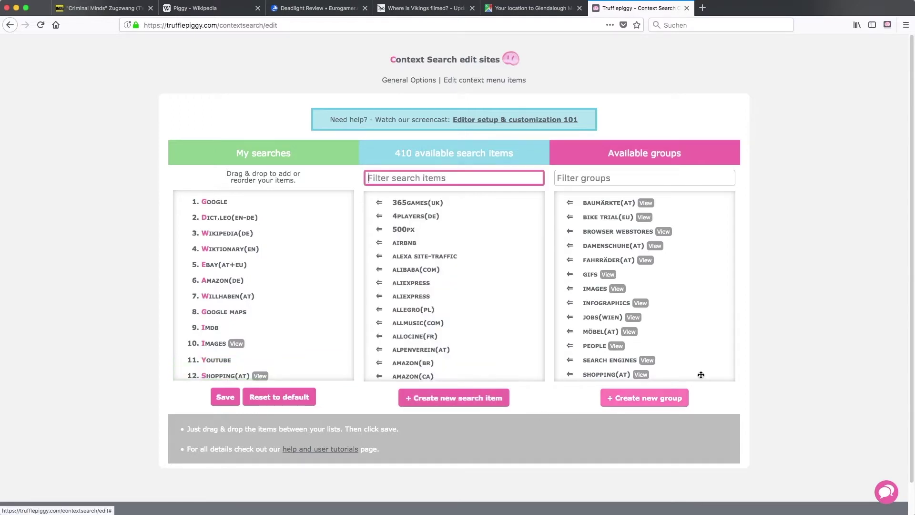